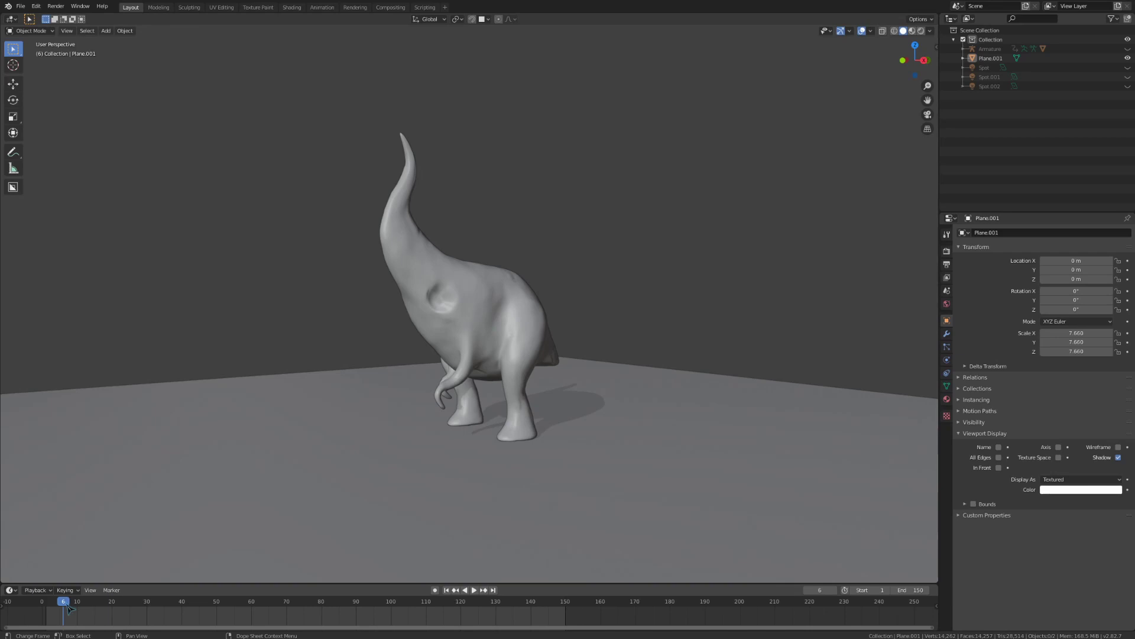
# - Stop playback, add a Cloth simulation to the creature mesh, and rewind to frame 1
pyautogui.press('Escape')
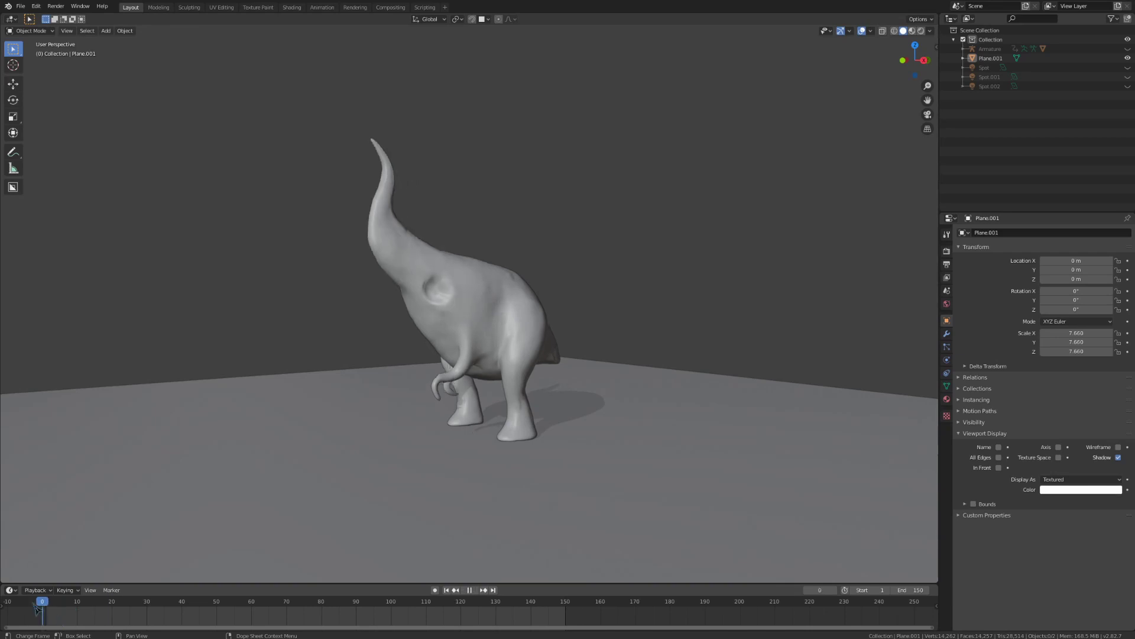
pyautogui.click(946, 360)
pyautogui.click(994, 265)
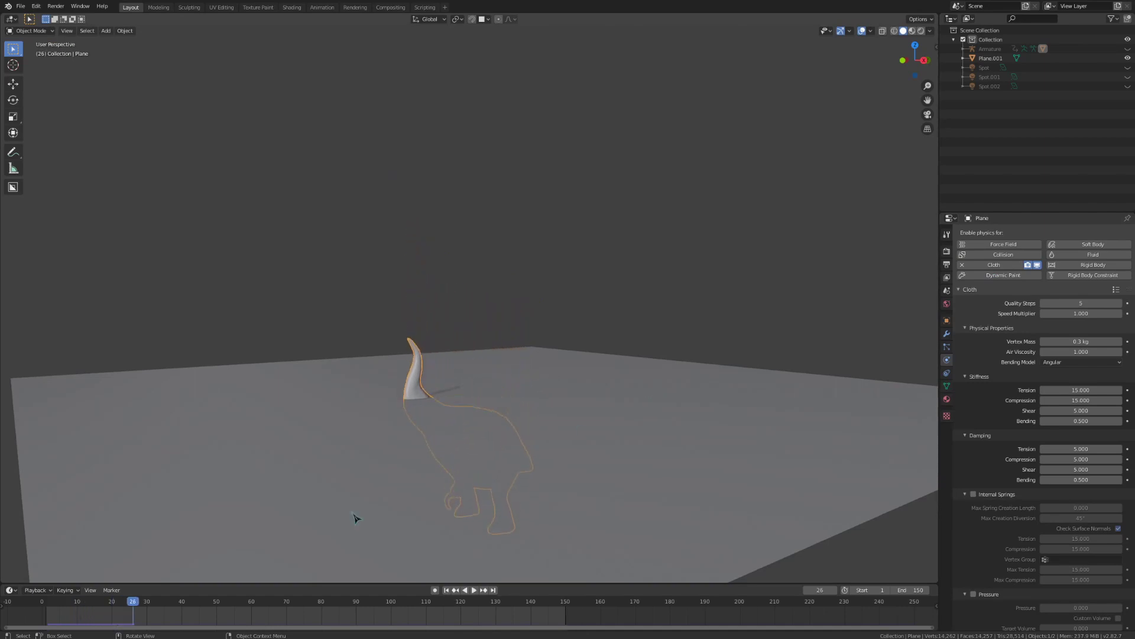
pyautogui.moveTo(132, 602); pyautogui.dragTo(49, 602)
pyautogui.scroll(2, 647, 405)
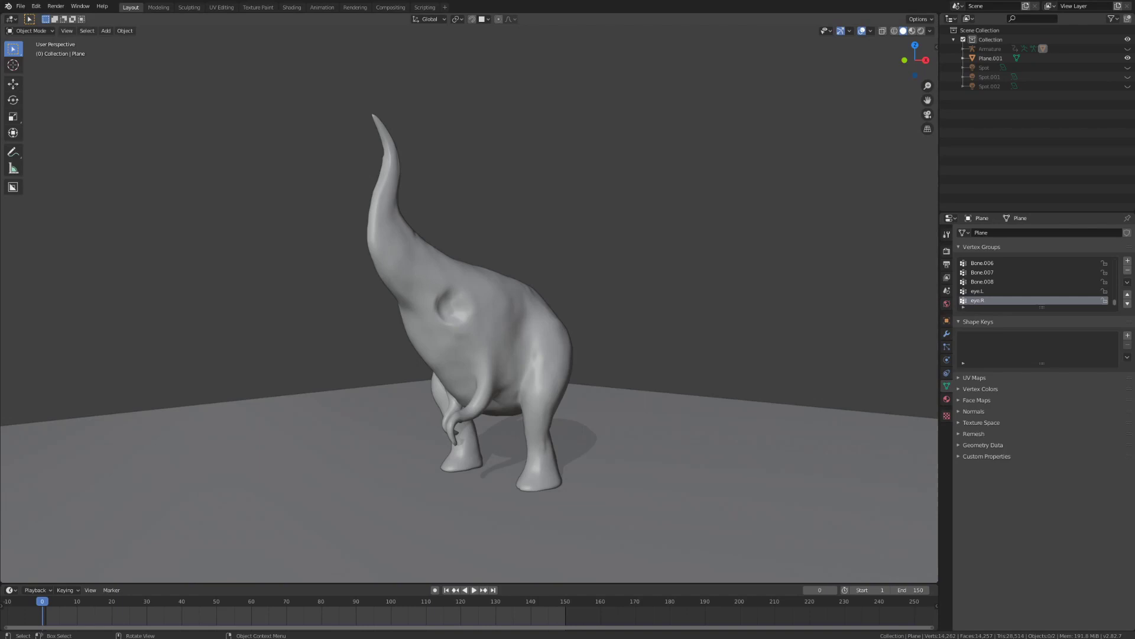
# - Select the creature, enter Weight Paint mode and add a new vertex group named Group
pyautogui.click(499, 322)
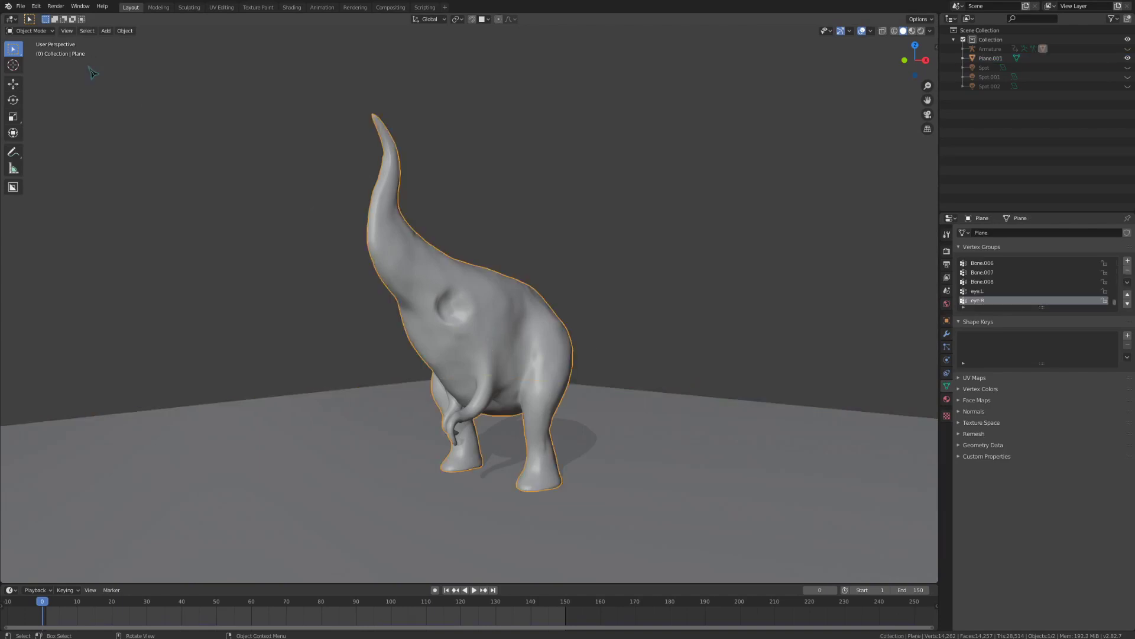
pyautogui.click(45, 83)
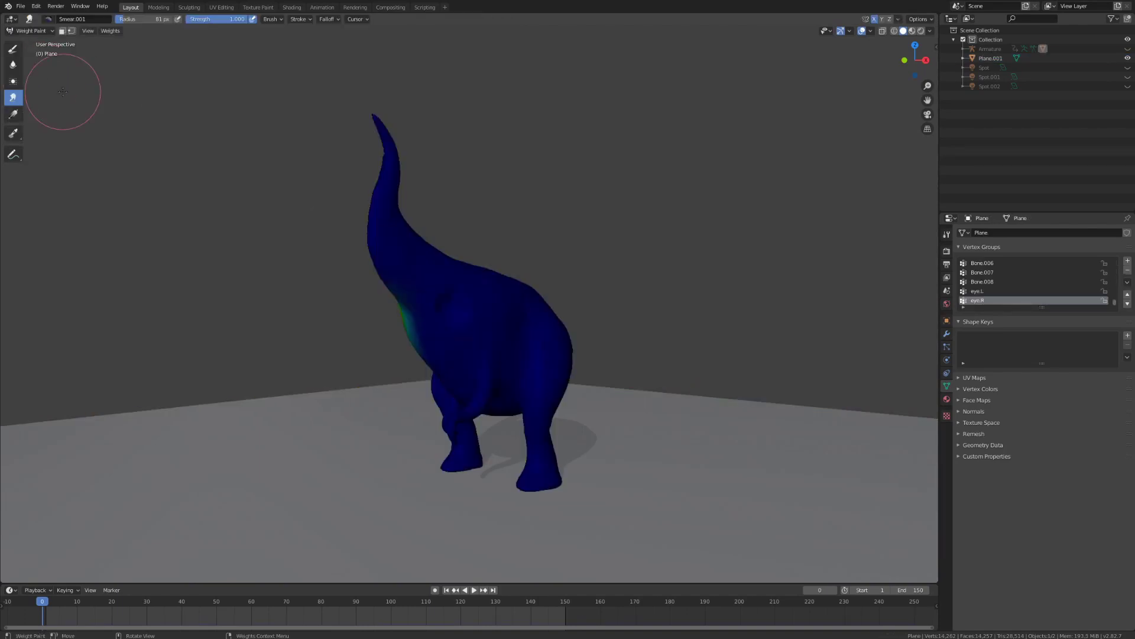
pyautogui.moveTo(373, 273); pyautogui.dragTo(416, 275, button='middle')
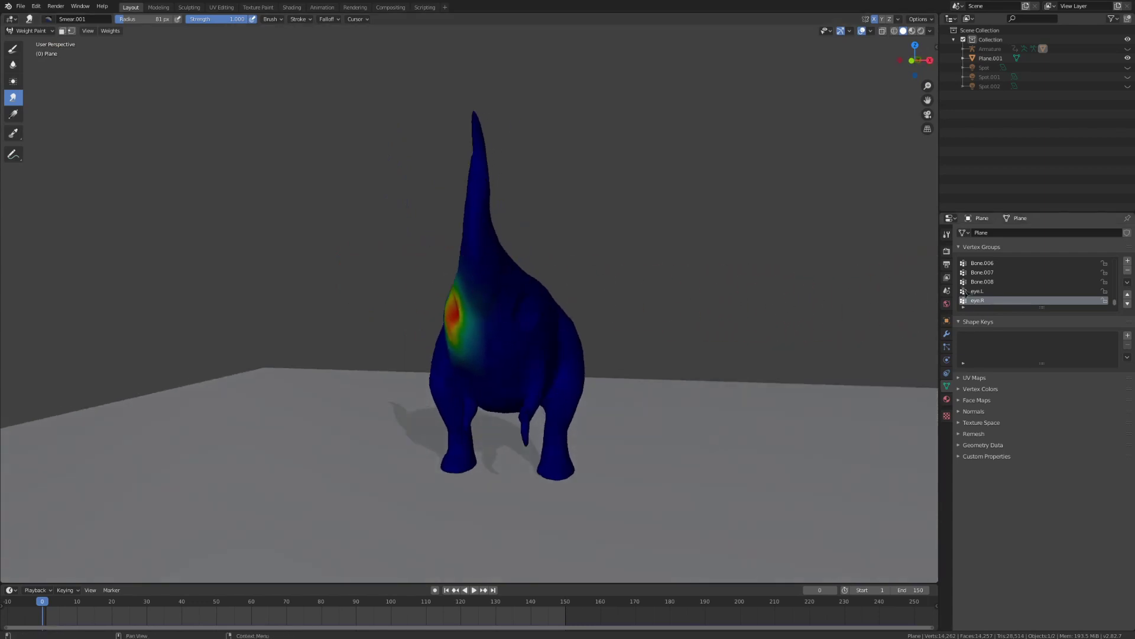
pyautogui.click(1127, 260)
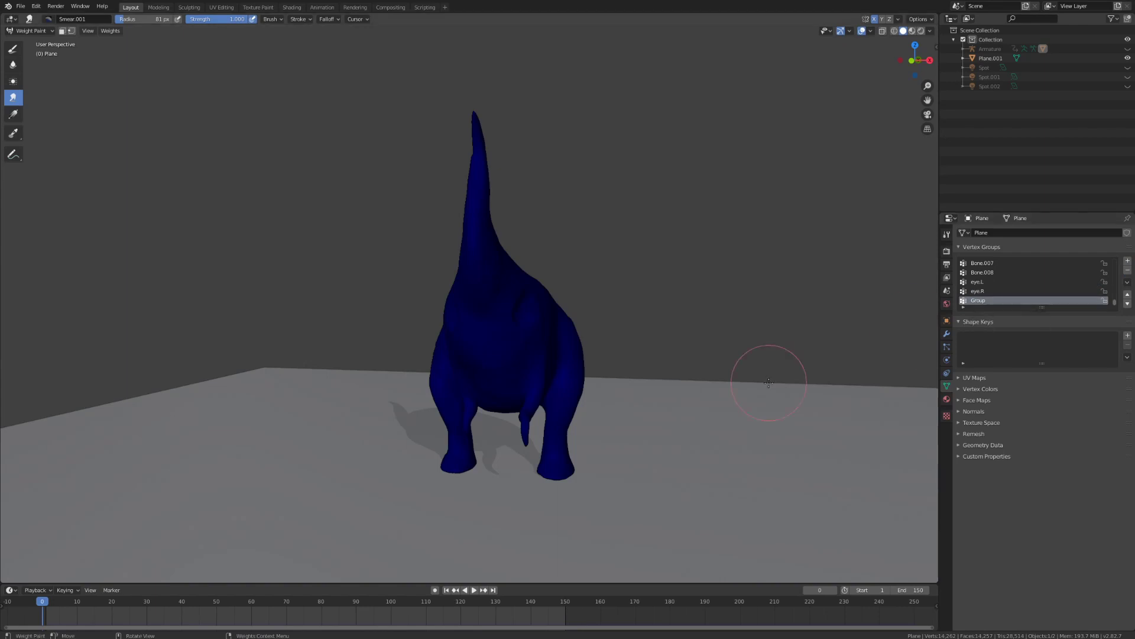
# - Paint weight across the creature's belly and underside with the Draw brush
pyautogui.moveTo(760, 368); pyautogui.dragTo(538, 387, button='middle')
pyautogui.press('f')
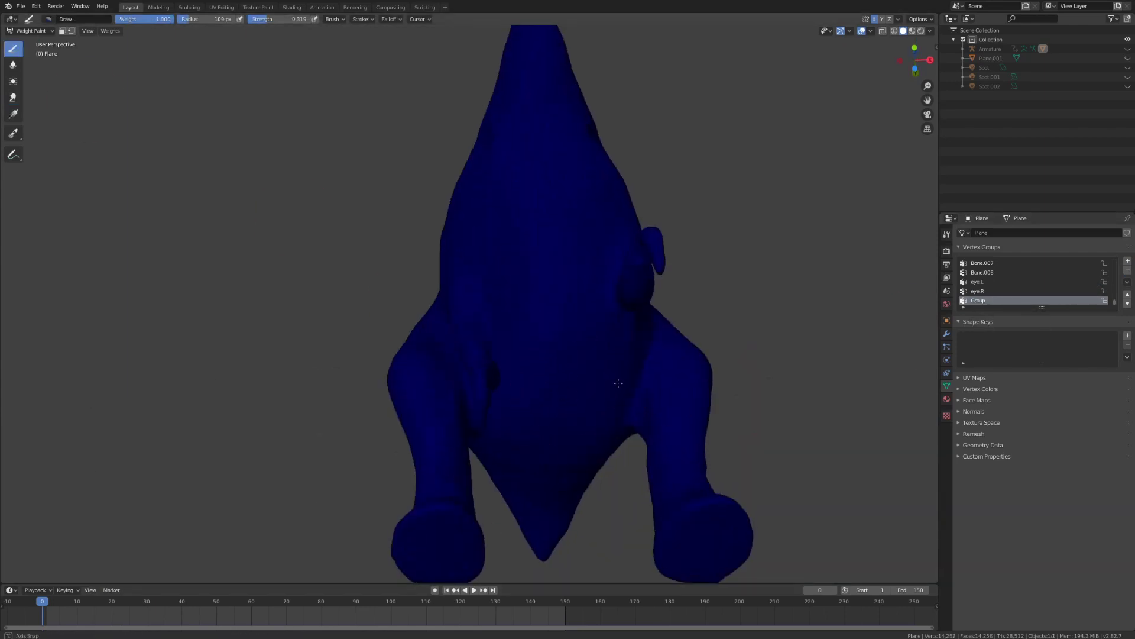
pyautogui.moveTo(550, 408)
pyautogui.mouseDown()
pyautogui.moveTo(520, 331)
pyautogui.moveTo(532, 266)
pyautogui.mouseUp()
pyautogui.moveTo(532, 267); pyautogui.dragTo(556, 427, button='middle')
pyautogui.moveTo(556, 427); pyautogui.dragTo(506, 355)
pyautogui.moveTo(507, 355); pyautogui.dragTo(438, 436, button='middle')
# - Smear the belly weights to blend the orange and yellow areas into smooth green
pyautogui.hotkey('shift', 'space')
pyautogui.moveTo(438, 435); pyautogui.dragTo(394, 380)
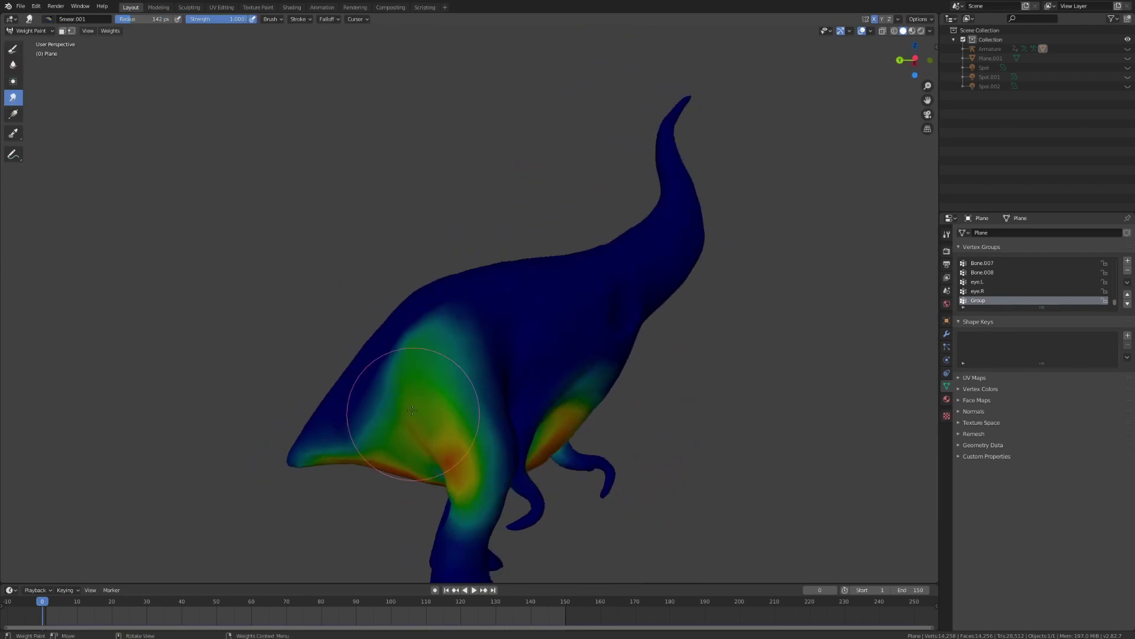
pyautogui.moveTo(393, 380); pyautogui.dragTo(384, 402, button='middle')
pyautogui.moveTo(384, 402); pyautogui.dragTo(402, 390)
pyautogui.moveTo(402, 390)
pyautogui.mouseDown(button='middle')
pyautogui.moveTo(390, 417)
pyautogui.moveTo(471, 367)
pyautogui.mouseUp(button='middle')
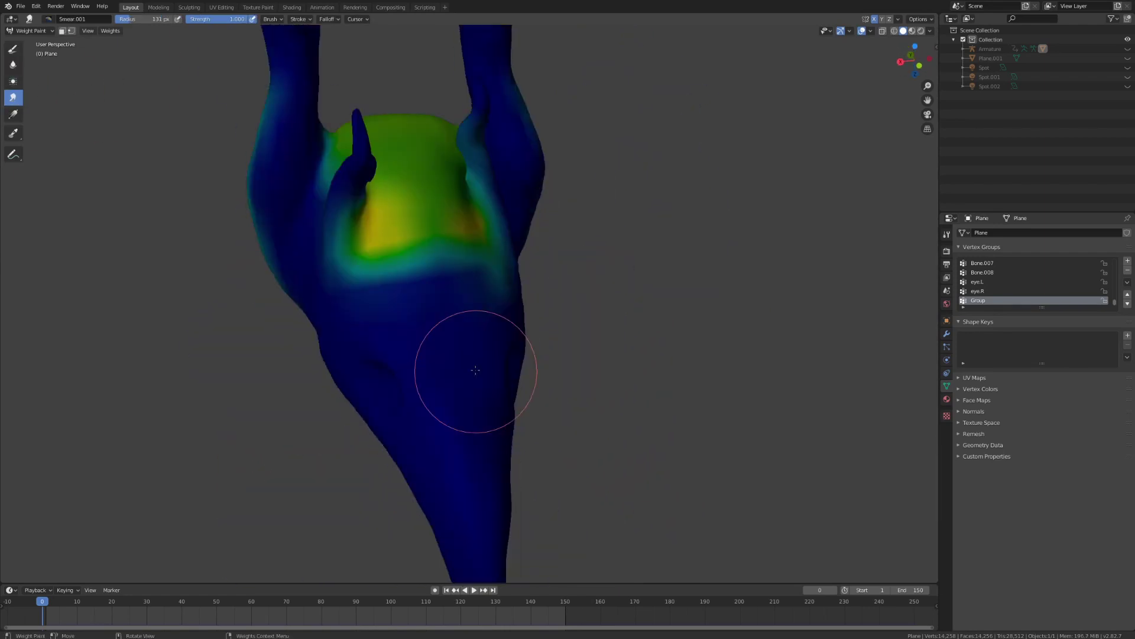
pyautogui.moveTo(471, 367)
pyautogui.mouseDown()
pyautogui.moveTo(427, 236)
pyautogui.moveTo(465, 396)
pyautogui.moveTo(414, 441)
pyautogui.mouseUp()
pyautogui.moveTo(415, 441); pyautogui.dragTo(568, 195, button='middle')
pyautogui.moveTo(568, 195)
pyautogui.mouseDown()
pyautogui.moveTo(550, 225)
pyautogui.moveTo(602, 322)
pyautogui.mouseUp()
pyautogui.moveTo(568, 249)
pyautogui.mouseDown(button='middle')
pyautogui.moveTo(689, 418)
pyautogui.moveTo(813, 424)
pyautogui.moveTo(660, 403)
pyautogui.moveTo(680, 415)
pyautogui.mouseUp(button='middle')
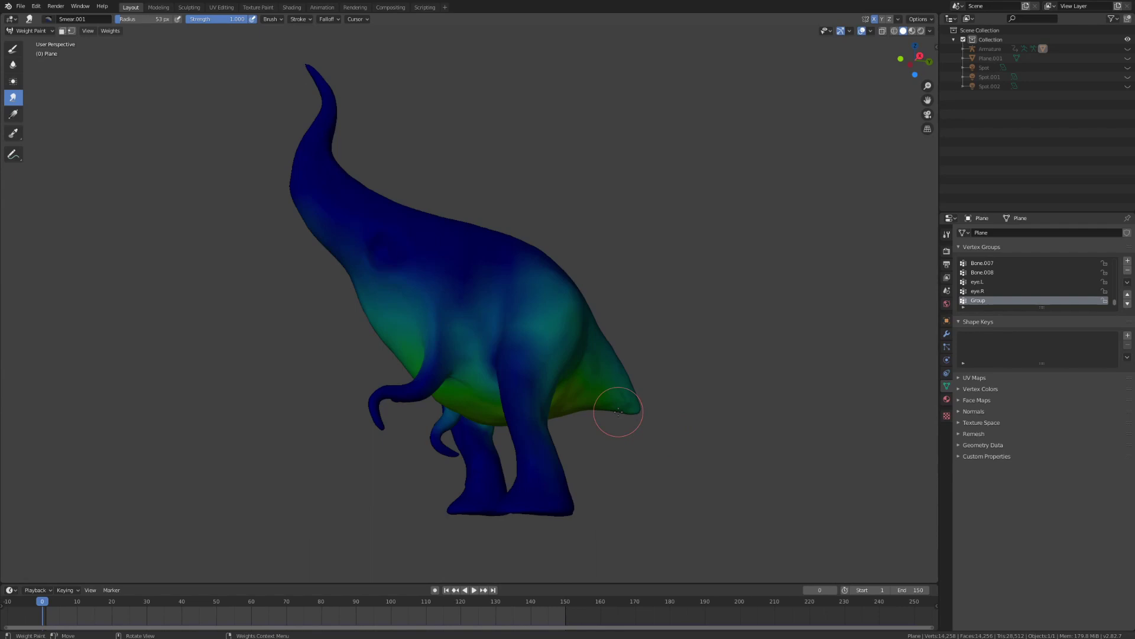
# - Run Invert Vertex Group from the F3 search so the belly carries the least weight
pyautogui.press('F3')
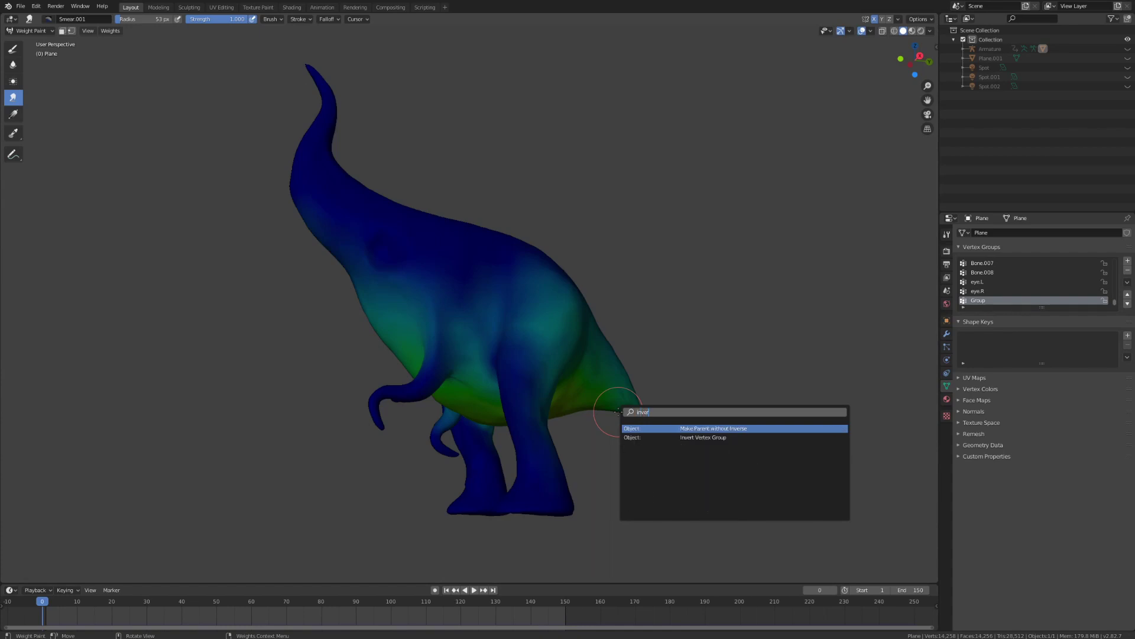
pyautogui.press('Return')
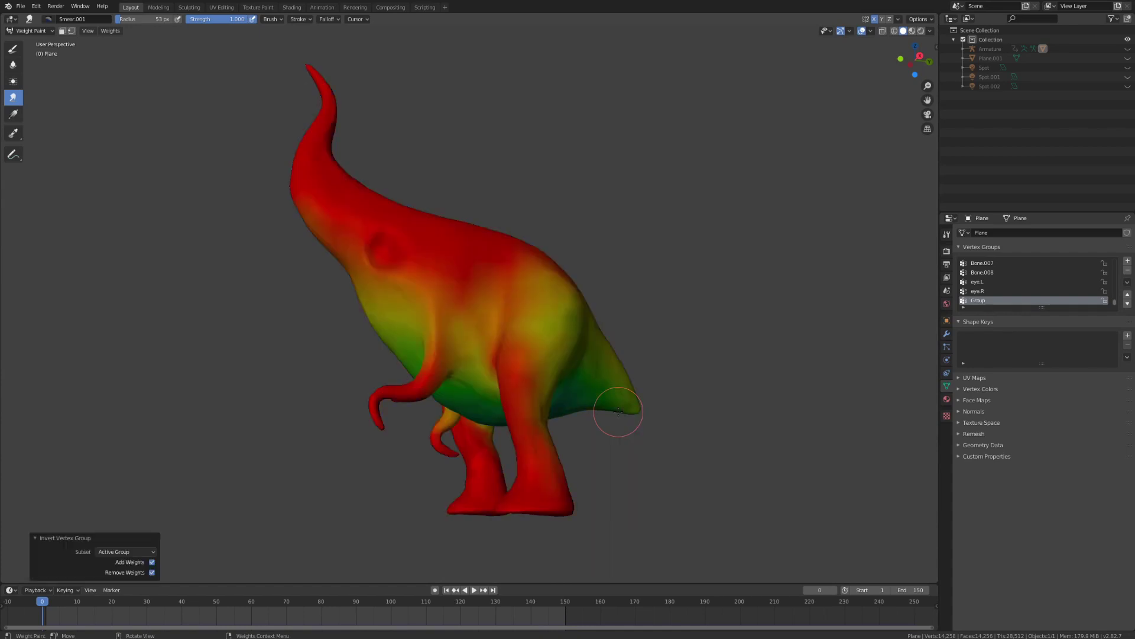
pyautogui.moveTo(619, 411)
pyautogui.mouseDown(button='middle')
pyautogui.moveTo(790, 429)
pyautogui.moveTo(624, 421)
pyautogui.mouseUp(button='middle')
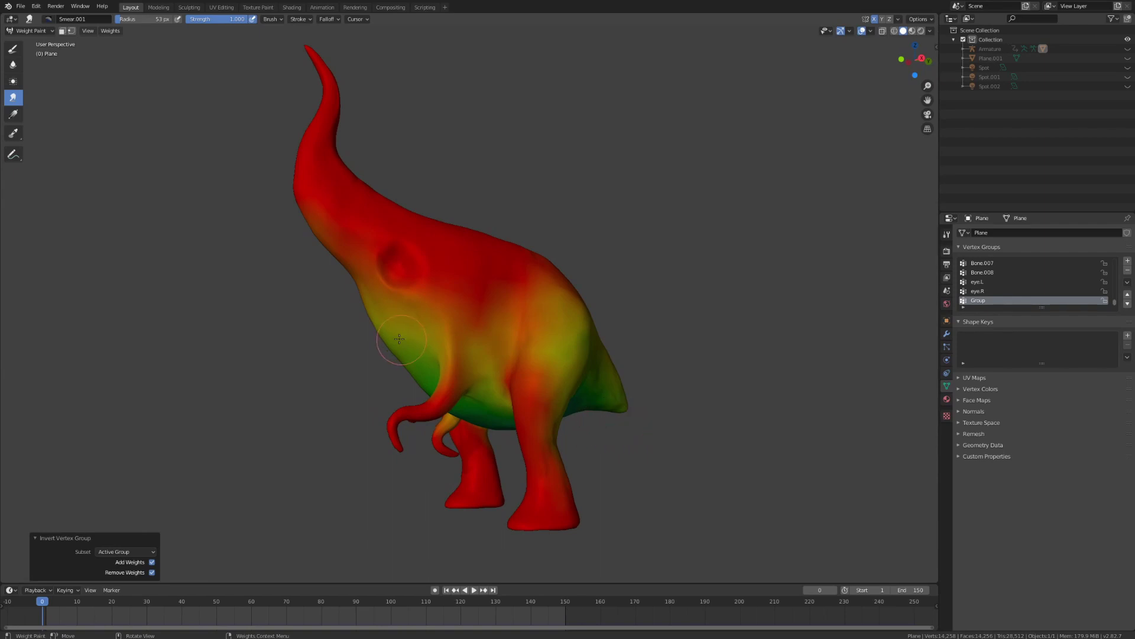
# - Return to Object Mode and set the Cloth Shape pin group to Group
pyautogui.hotkey('ctrl', 'Tab')
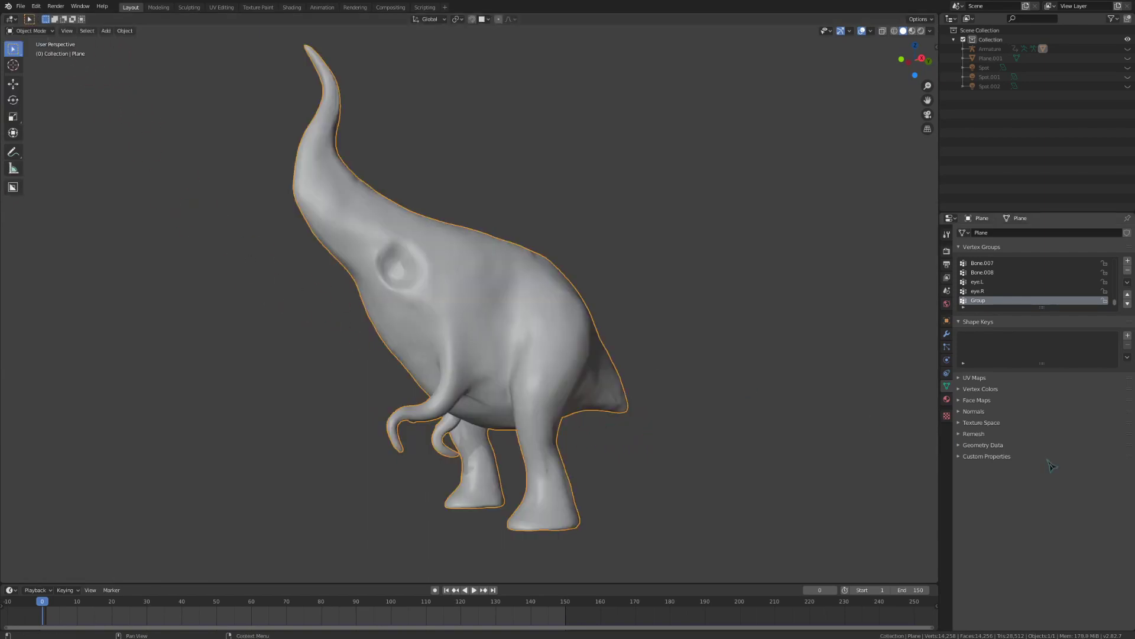
pyautogui.click(947, 360)
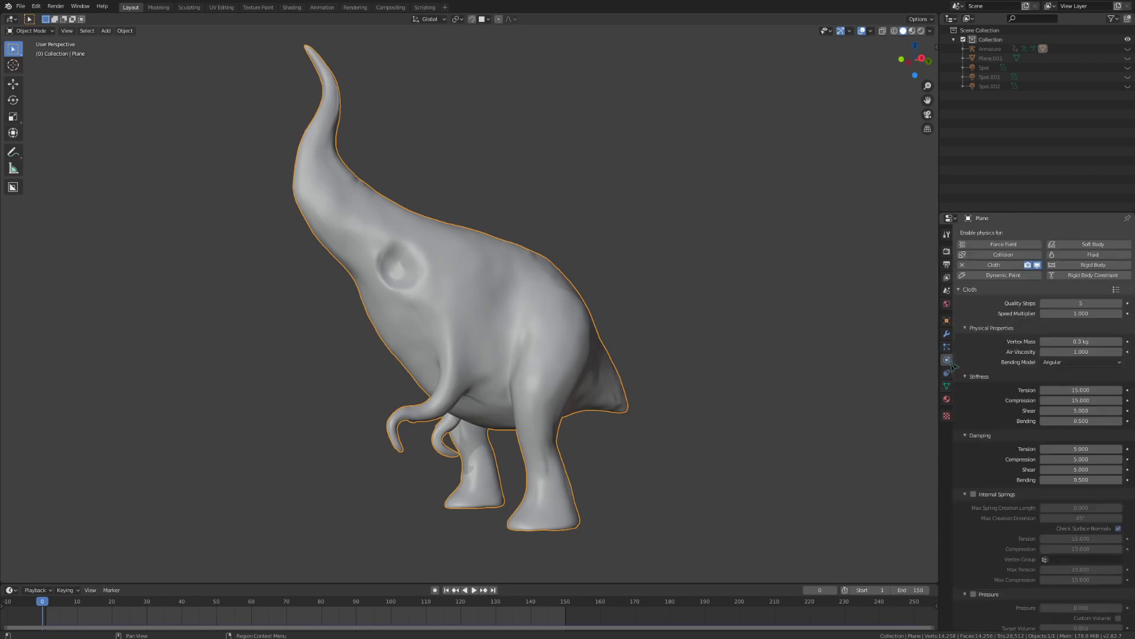
pyautogui.scroll(-6, 972, 369)
pyautogui.click(985, 520)
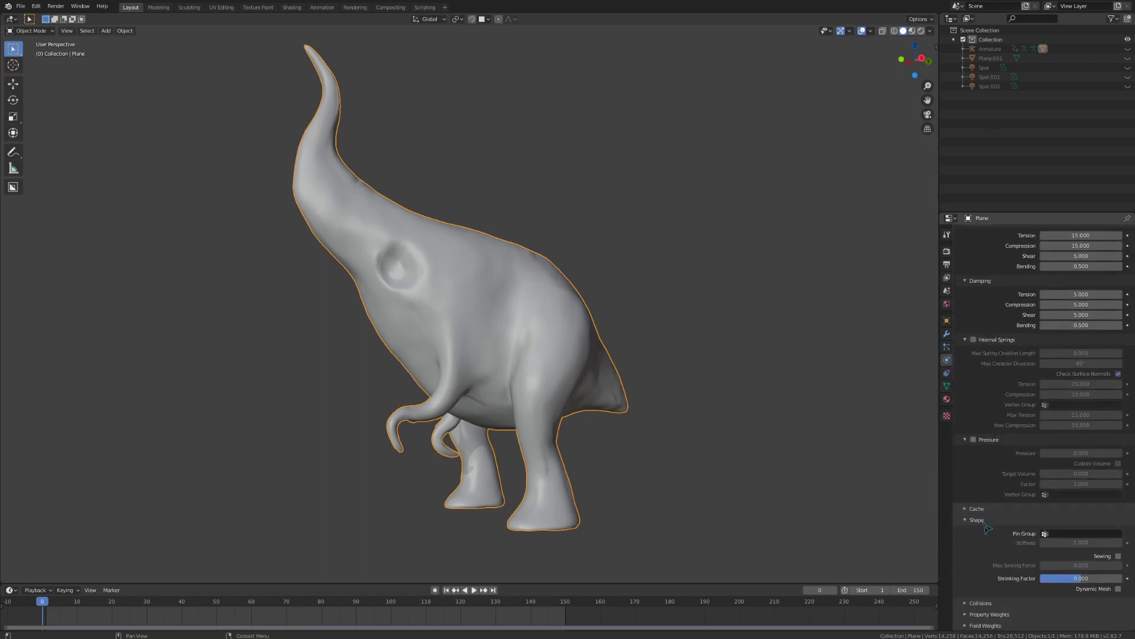
pyautogui.click(986, 523)
pyautogui.scroll(-3, 1006, 567)
pyautogui.click(1063, 533)
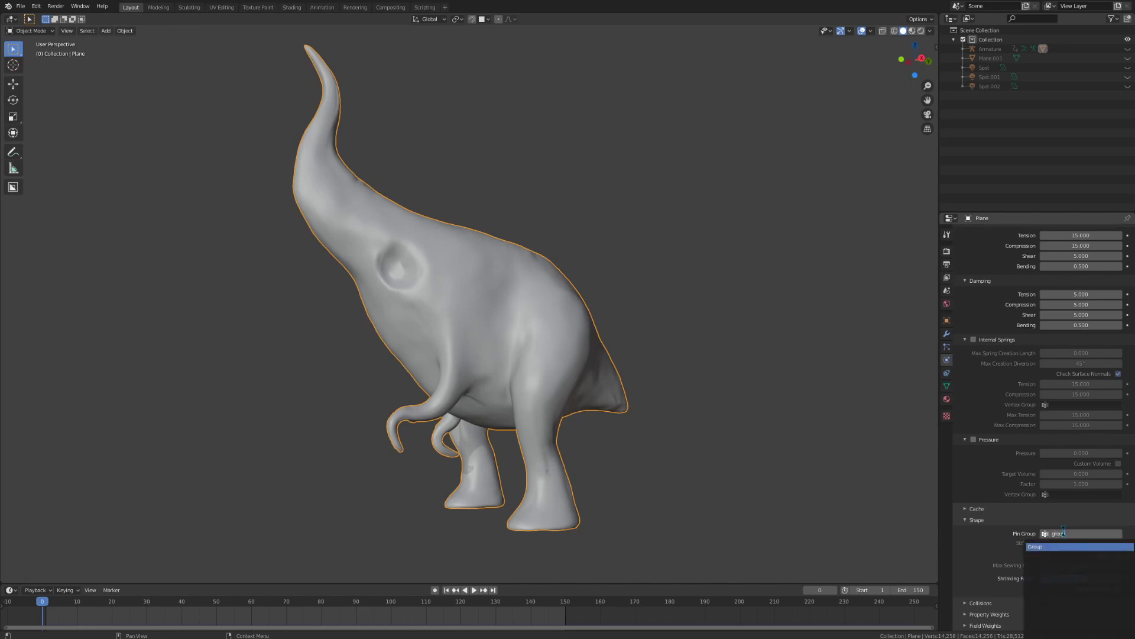
pyautogui.write('grou')
pyautogui.press('Return')
# - Preview the pinned cloth and set the pin stiffness to 0.7
pyautogui.press('space')
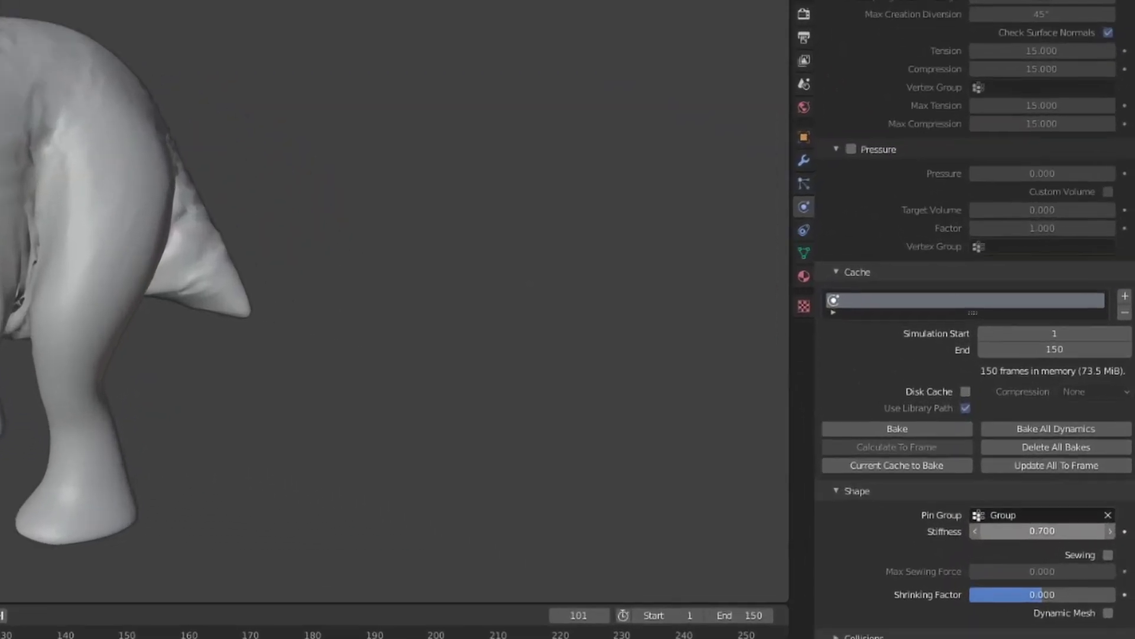
pyautogui.doubleClick(1081, 542)
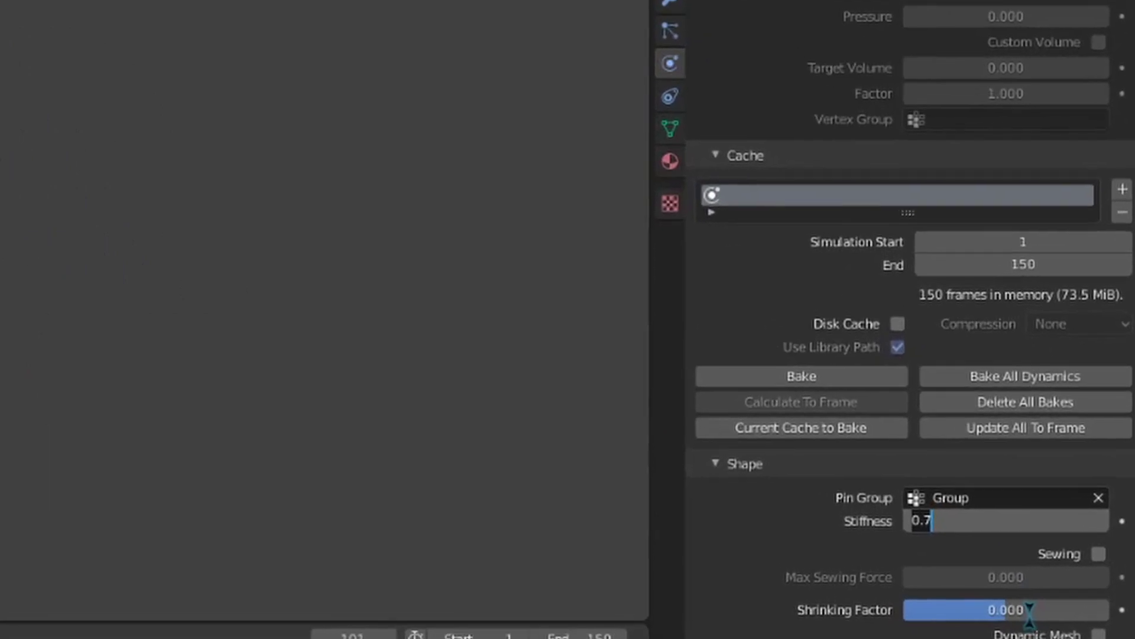
pyautogui.write('0.7')
pyautogui.press('Return')
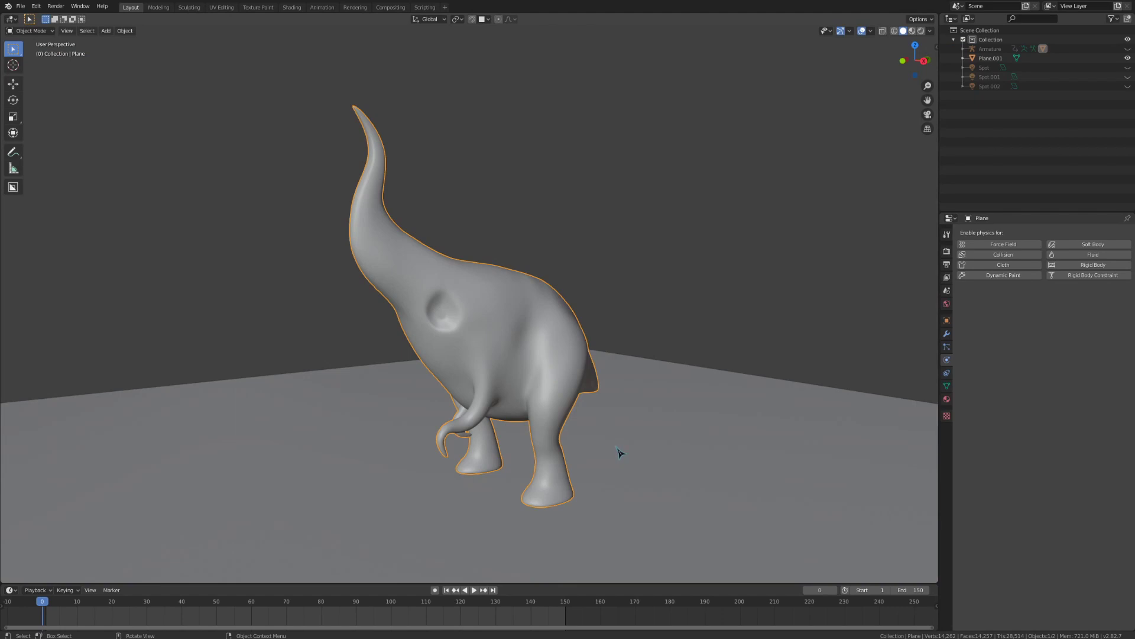
# - Add Soft Body physics and choose Group as its Goal vertex group
pyautogui.click(1077, 247)
pyautogui.scroll(-5, 1074, 313)
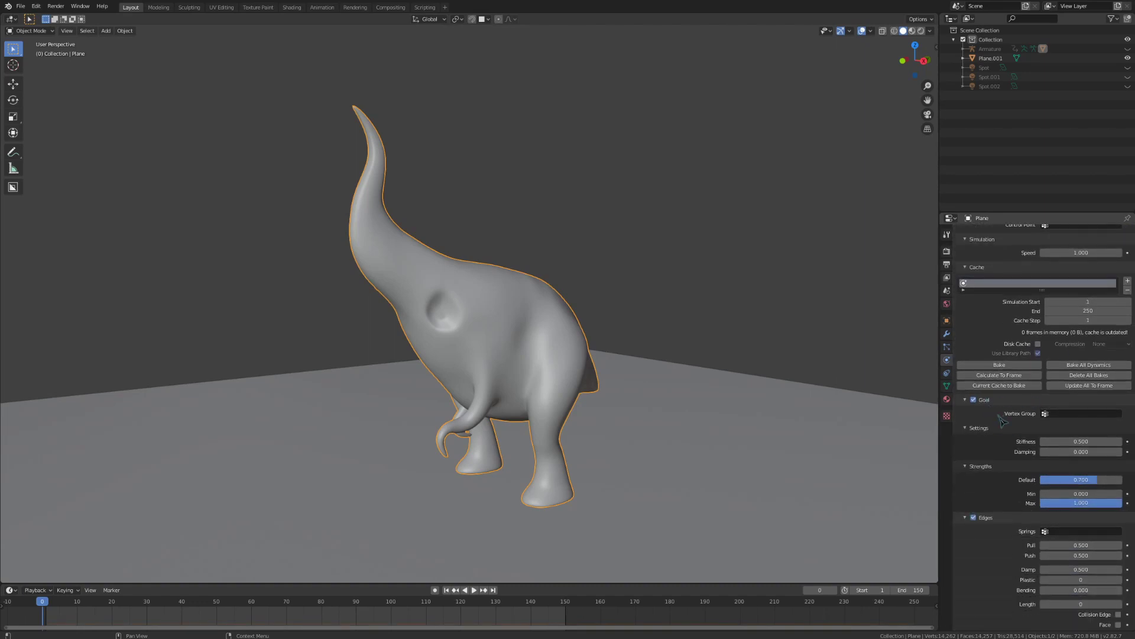
pyautogui.click(1059, 413)
pyautogui.write('gro')
pyautogui.press('Return')
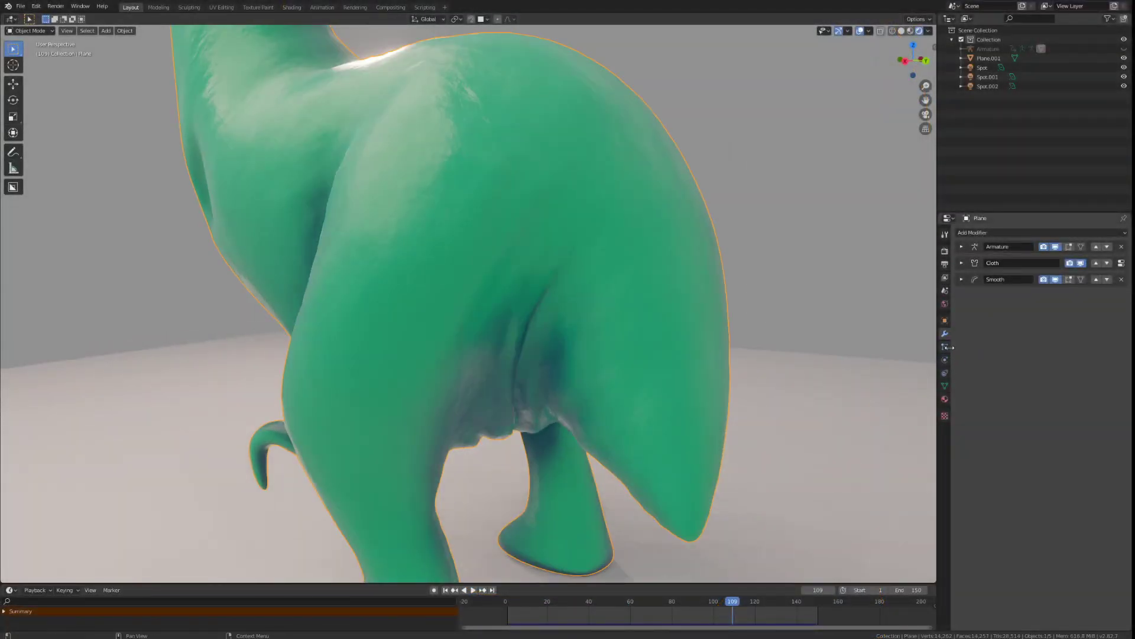
# - Rewind to frame 57 and play through to frame 90 to watch the belly jiggle
pyautogui.moveTo(758, 609); pyautogui.dragTo(684, 594)
pyautogui.press('space')
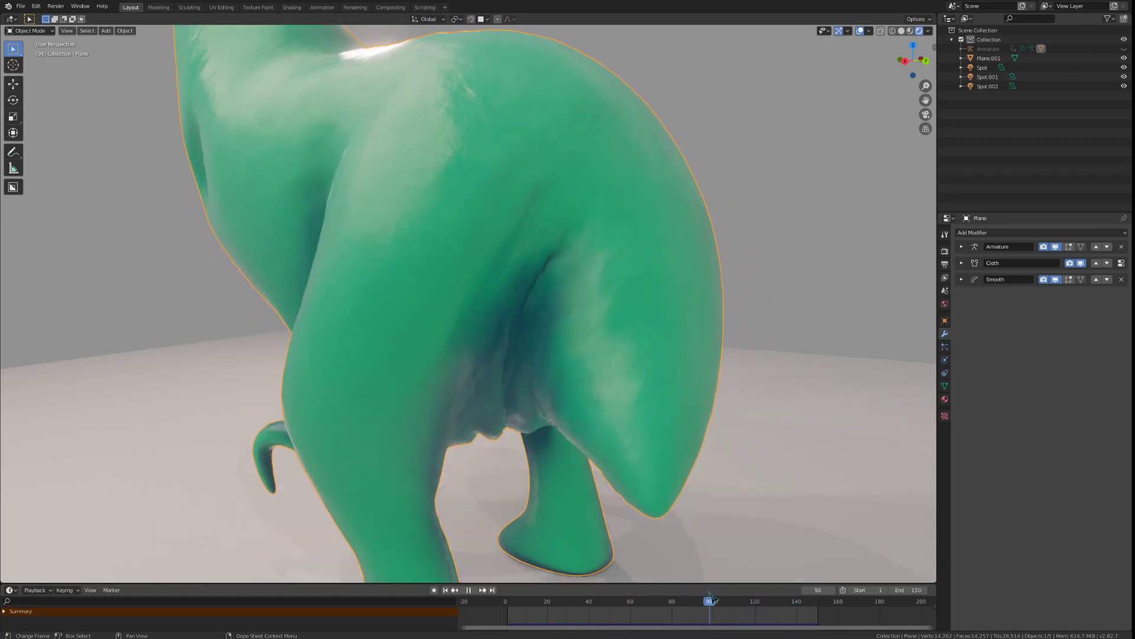
pyautogui.press('space')
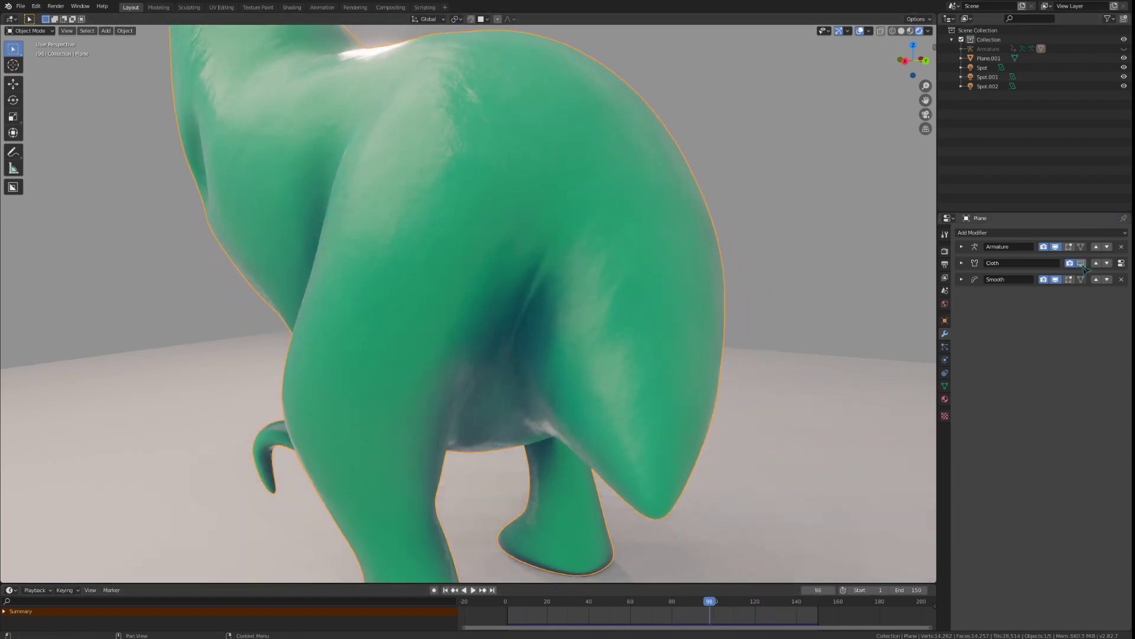